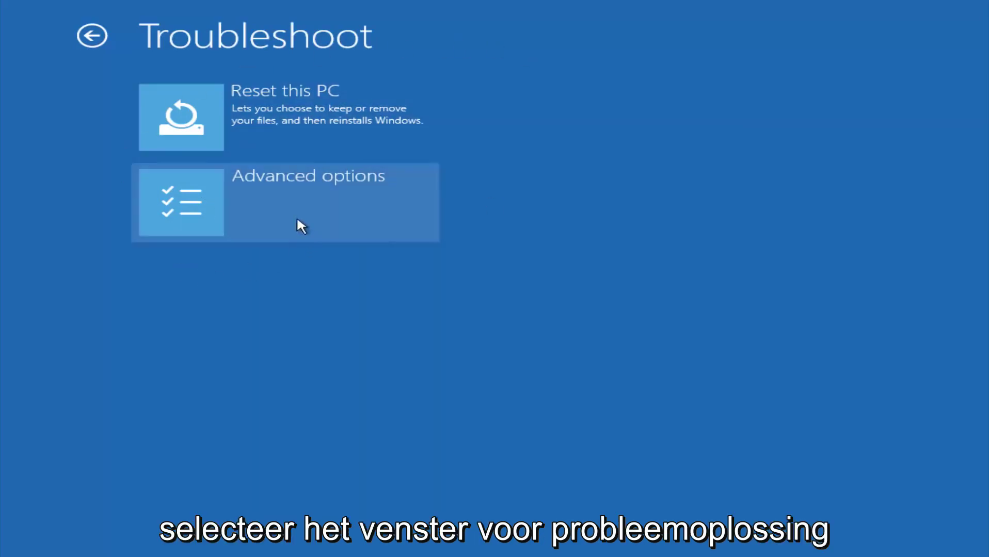
Step: Go from Troubleshoot to the Advanced options page of recovery tools
left_click(222, 206)
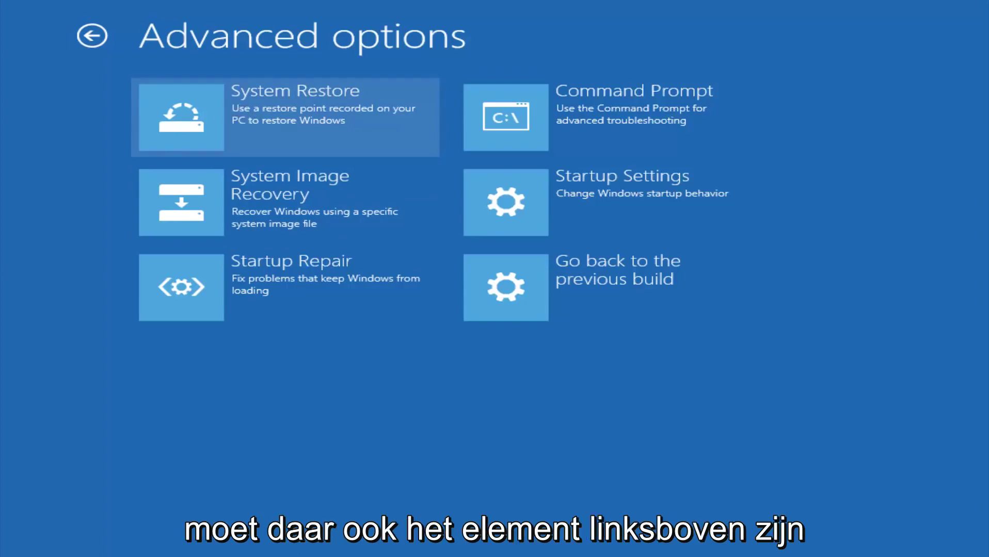
Step: Start the System Restore tool from the Advanced options page
left_click(239, 106)
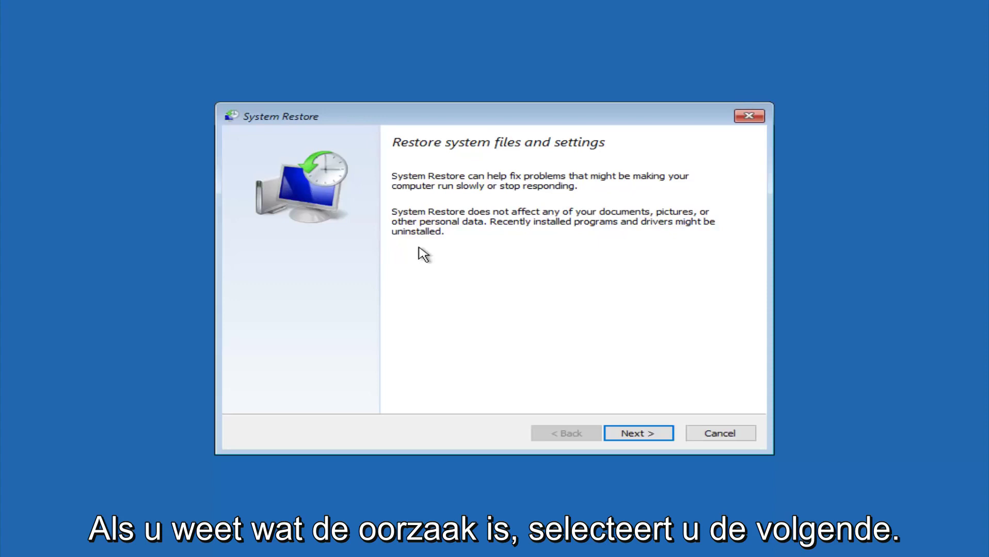
Step: Select the 10/5/2016 'Manual: before update' restore point and proceed to its confirmation
left_click(638, 436)
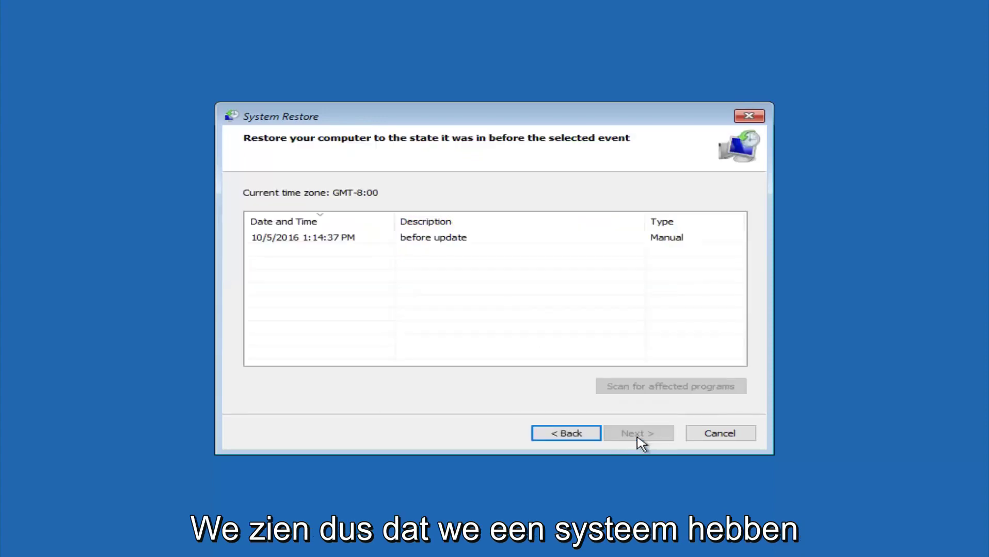
left_click(285, 243)
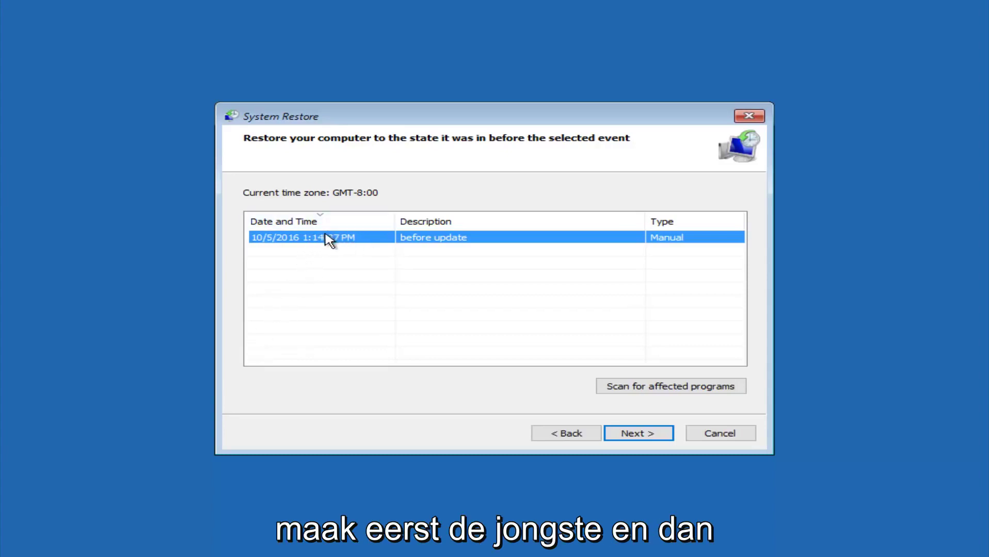
left_click(635, 439)
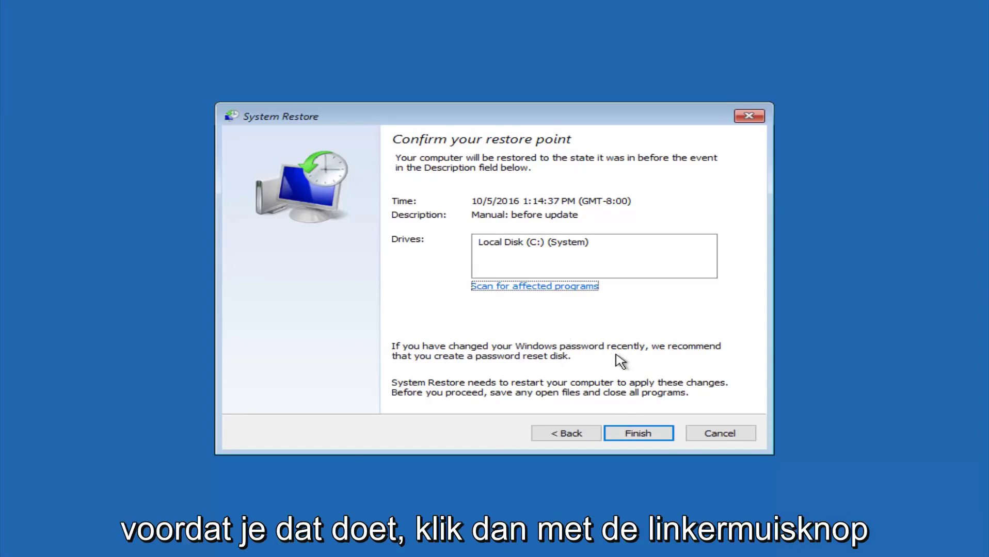
Step: Restore drive C: to the 10/5/2016 point, accept the warning, and restart
left_click(637, 439)
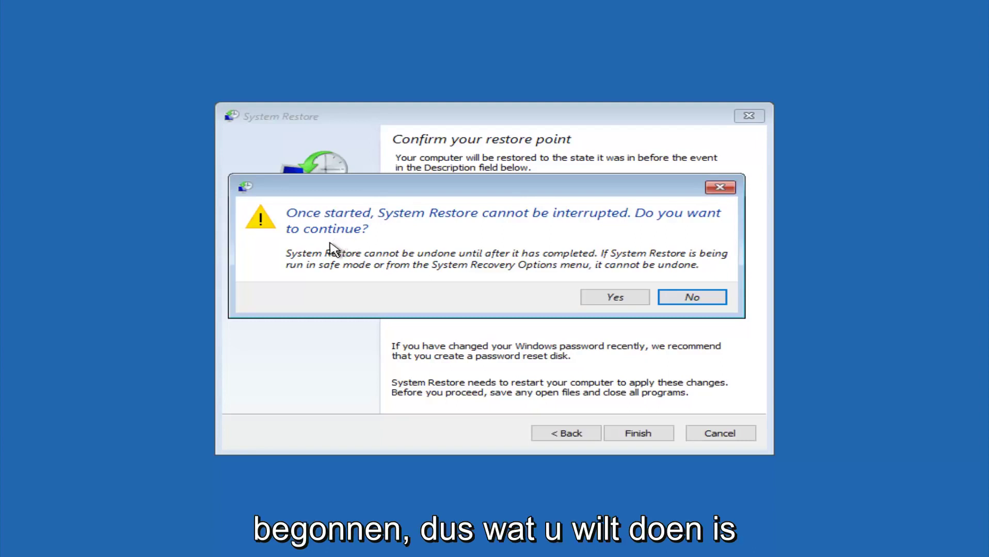
left_click(607, 303)
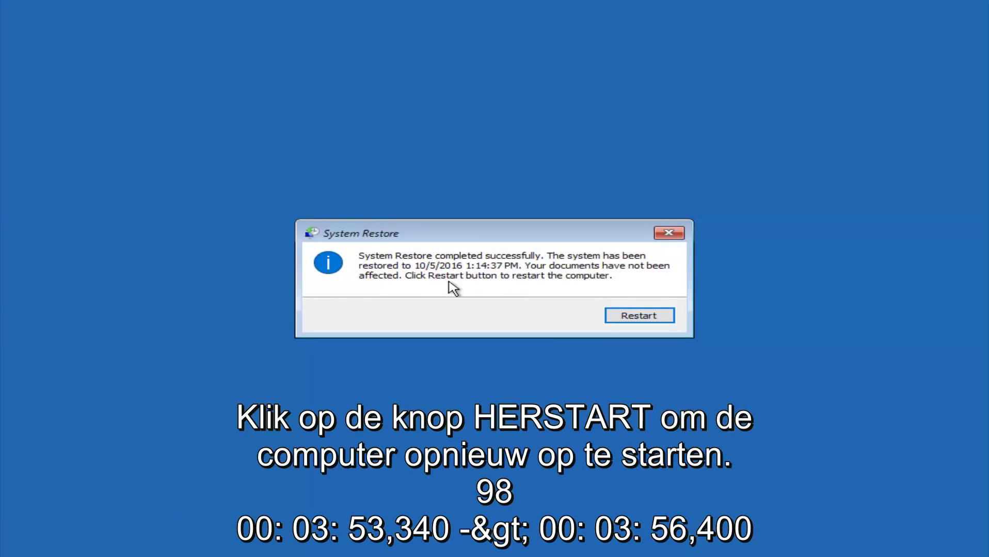
left_click(625, 319)
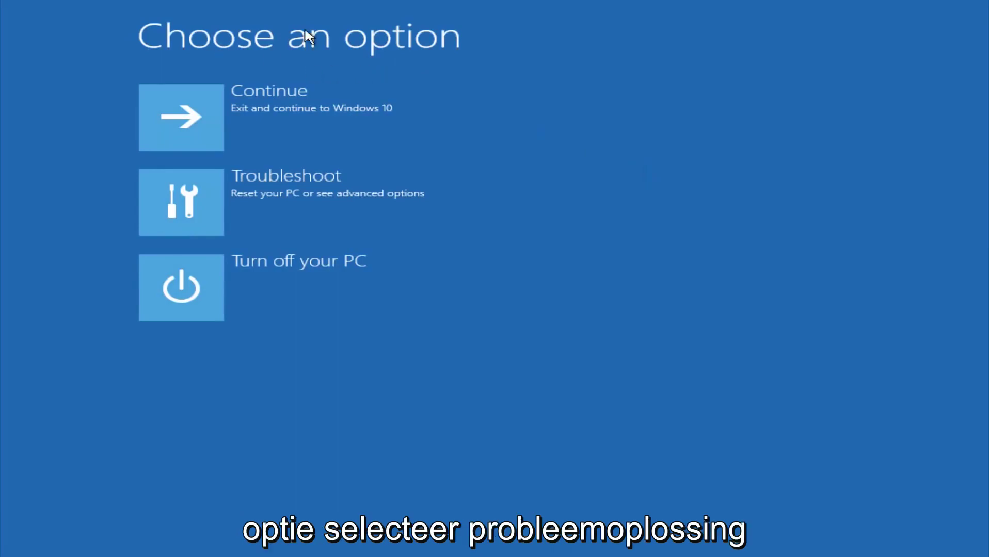
Step: Navigate through Troubleshoot to Advanced options to begin Startup Repair
left_click(277, 188)
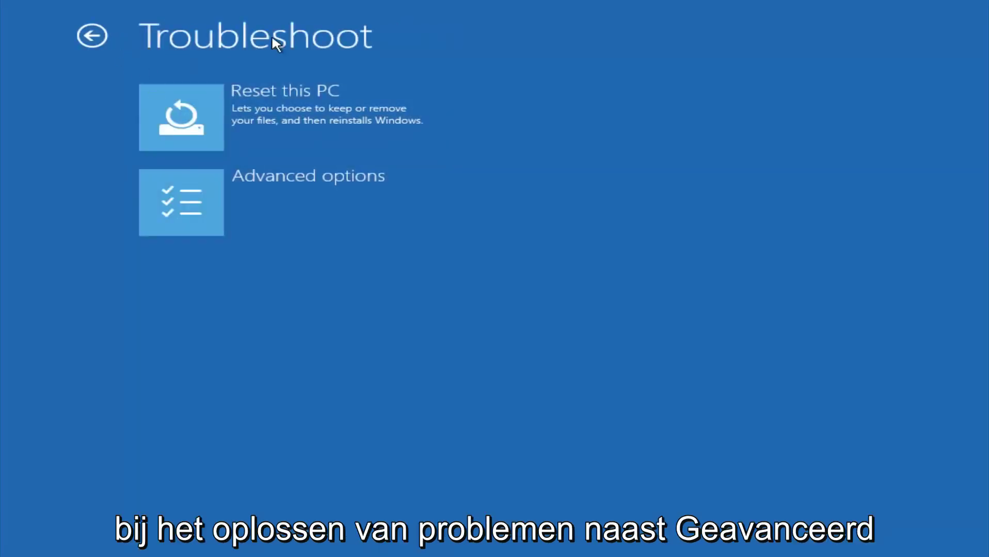
left_click(243, 206)
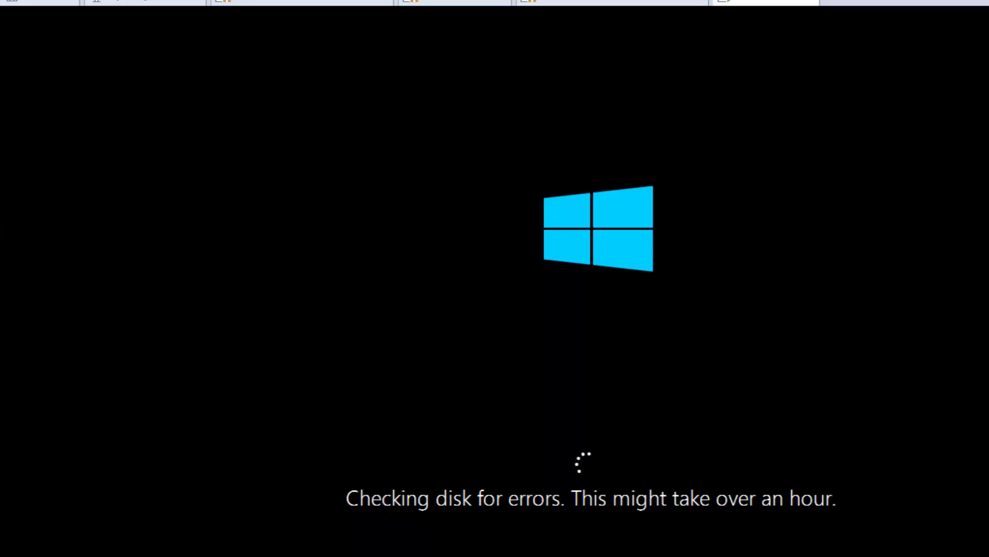
Step: From Automatic Repair, go via Troubleshoot and Advanced options to launch Command Prompt
left_click(415, 445)
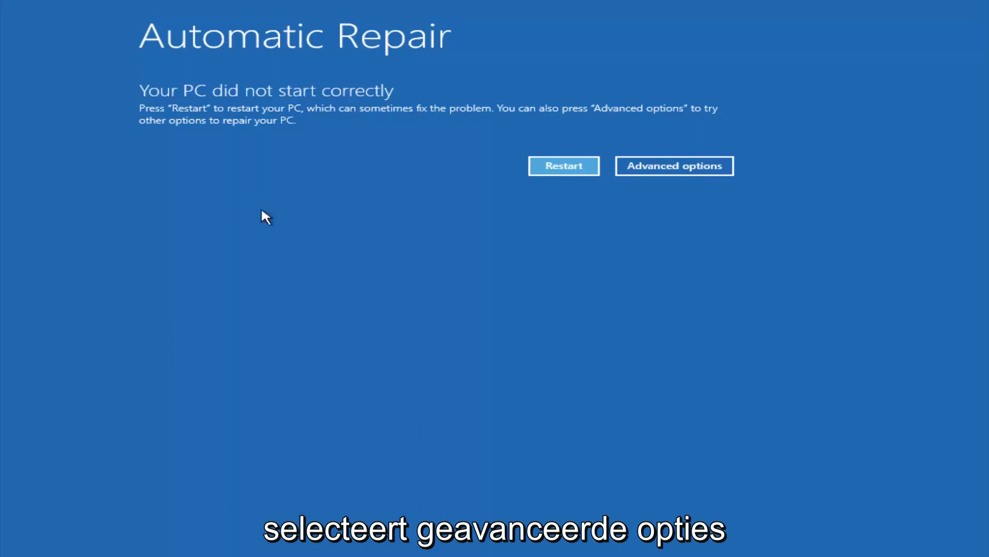
left_click(662, 168)
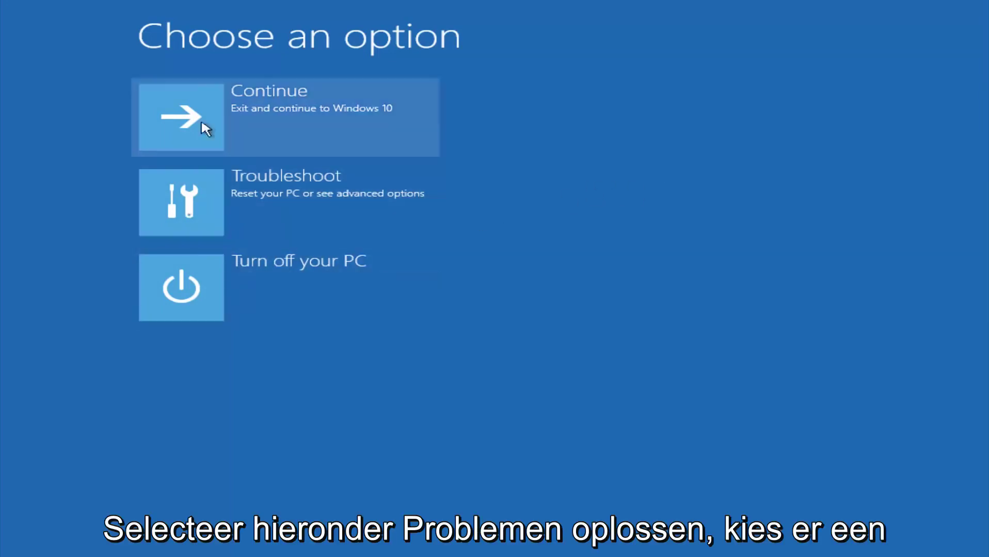
left_click(190, 206)
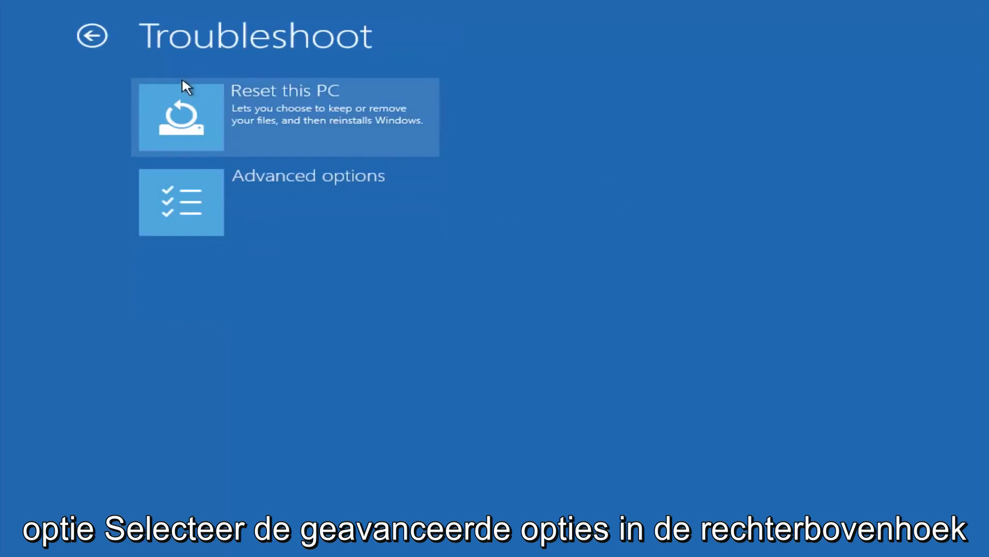
left_click(224, 190)
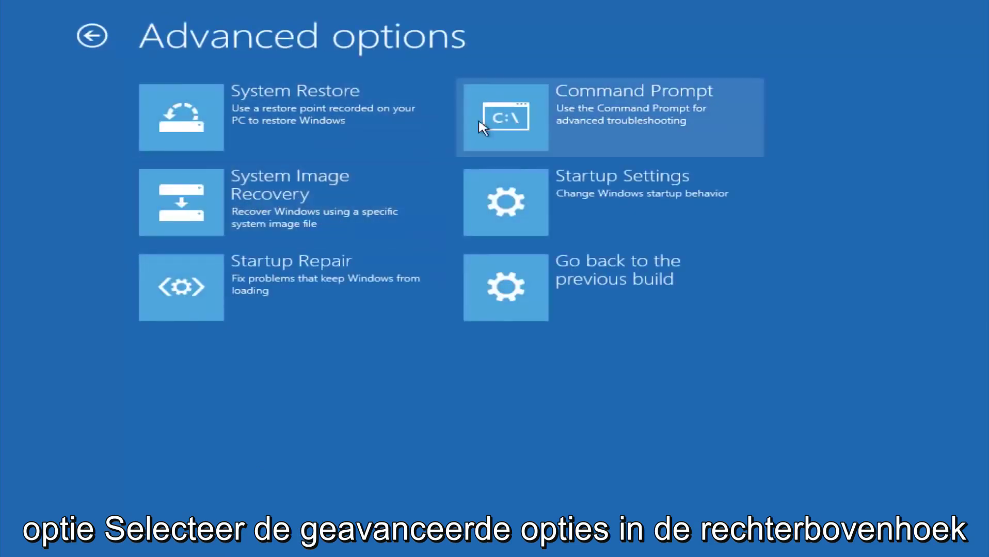
left_click(581, 120)
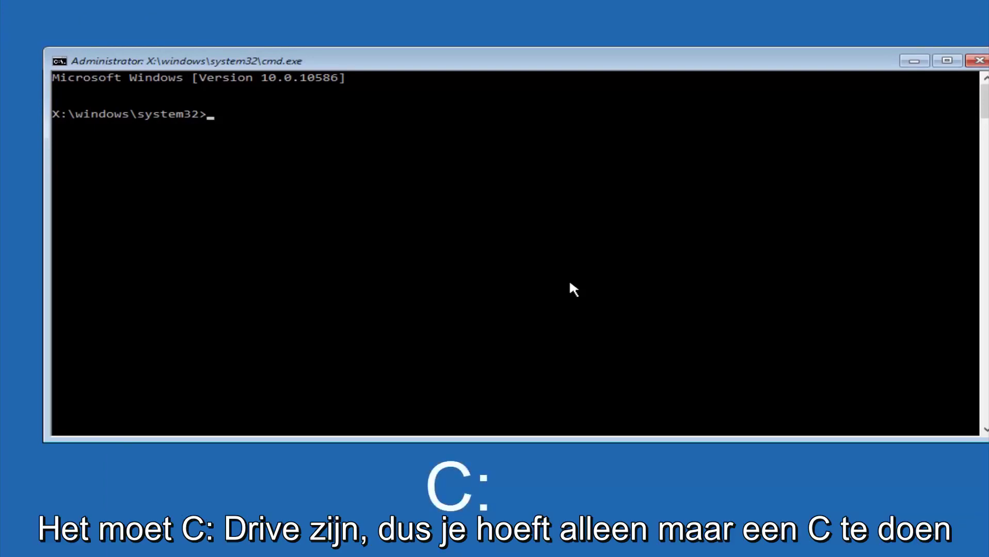
Step: Switch to drive C: with 'c:' and list its folders with 'dir'
type("c:")
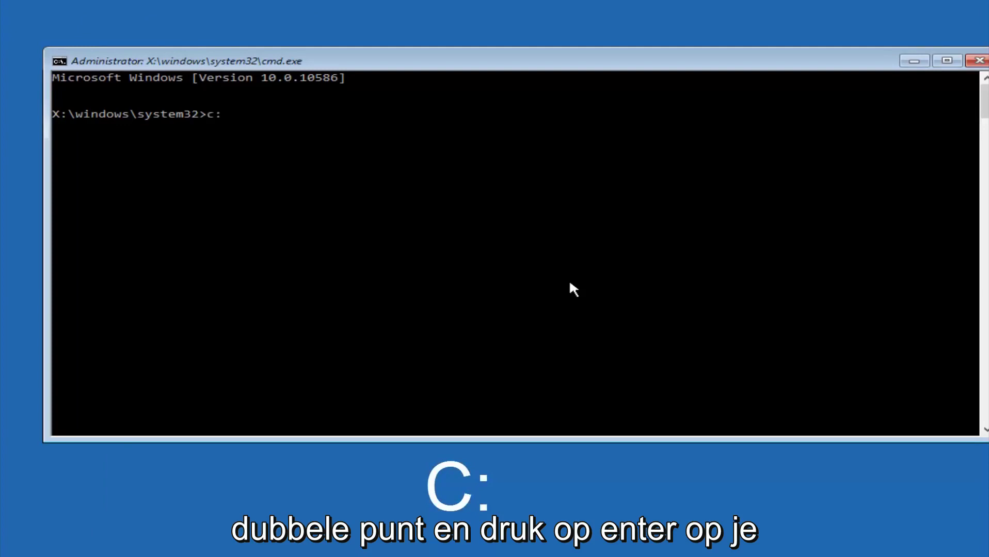
key("Return")
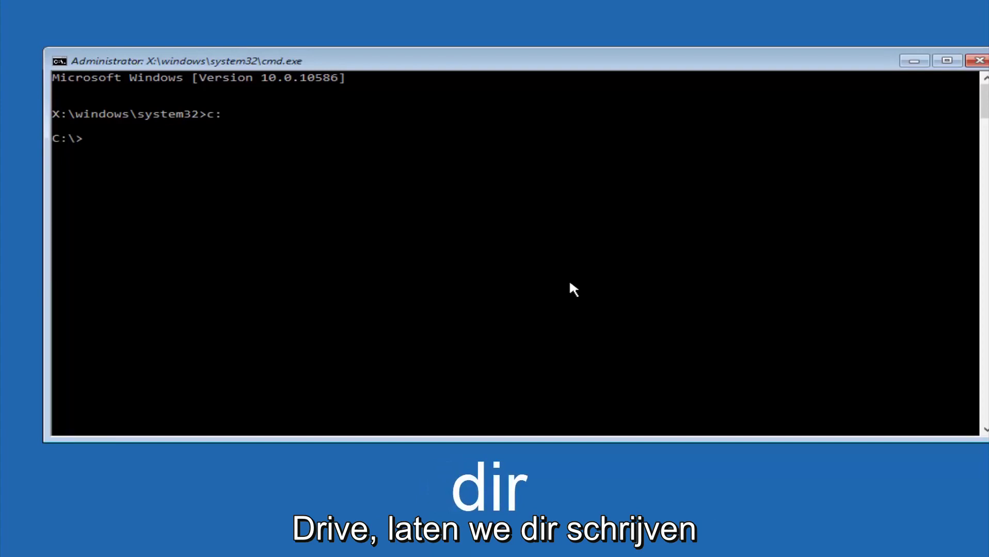
type("dir")
key("Return")
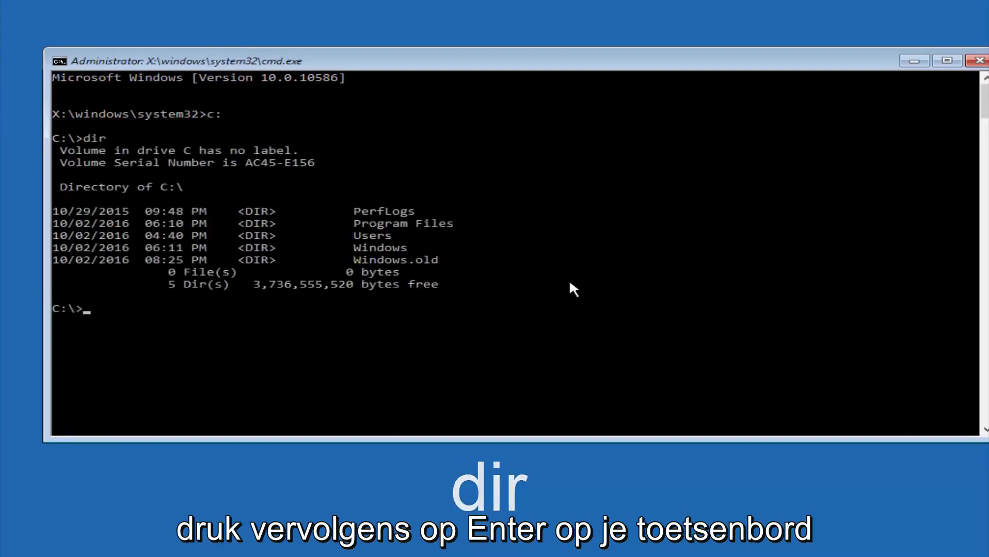
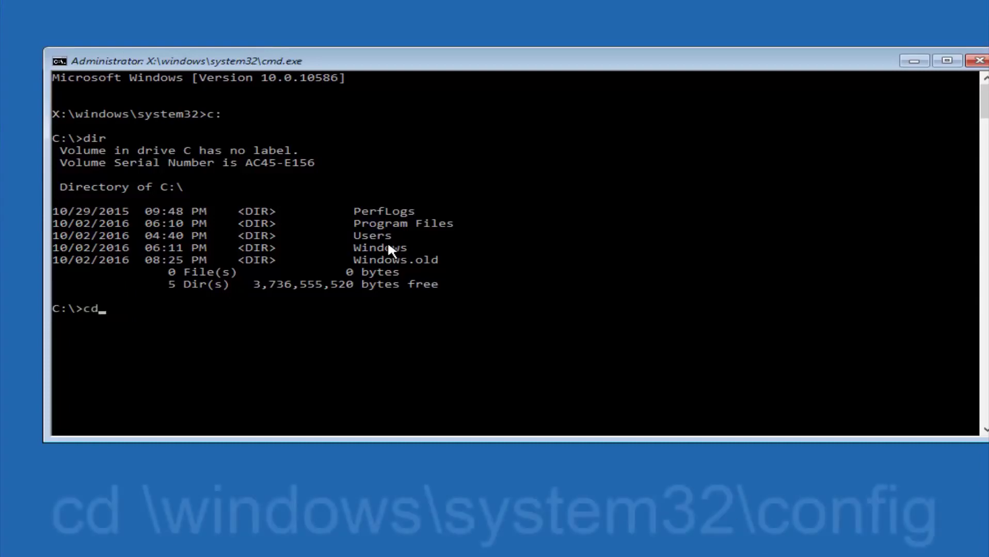
Step: Begin a cd command toward \windows\ at the C:\> prompt, leaving it unrun
type("\\win")
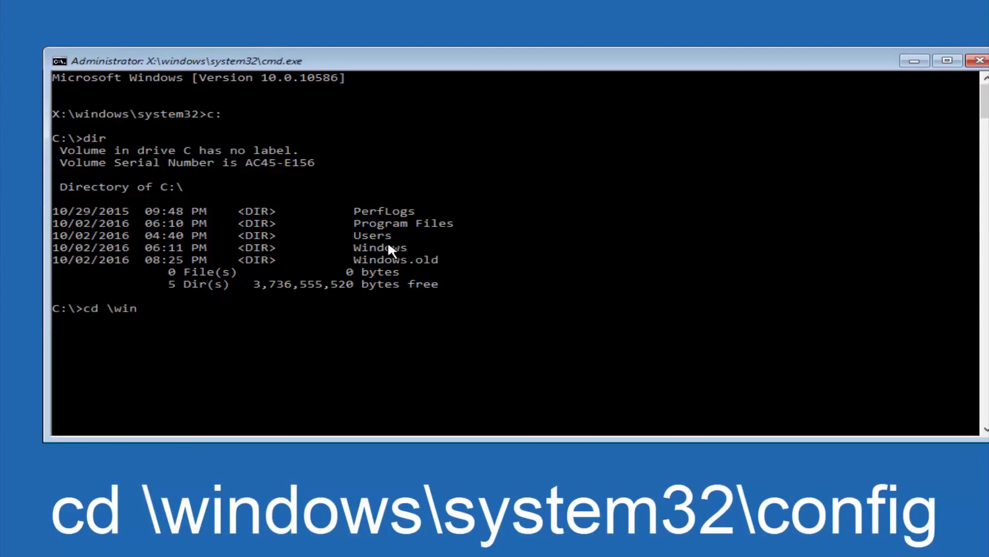
type("dows\\system32\\config")
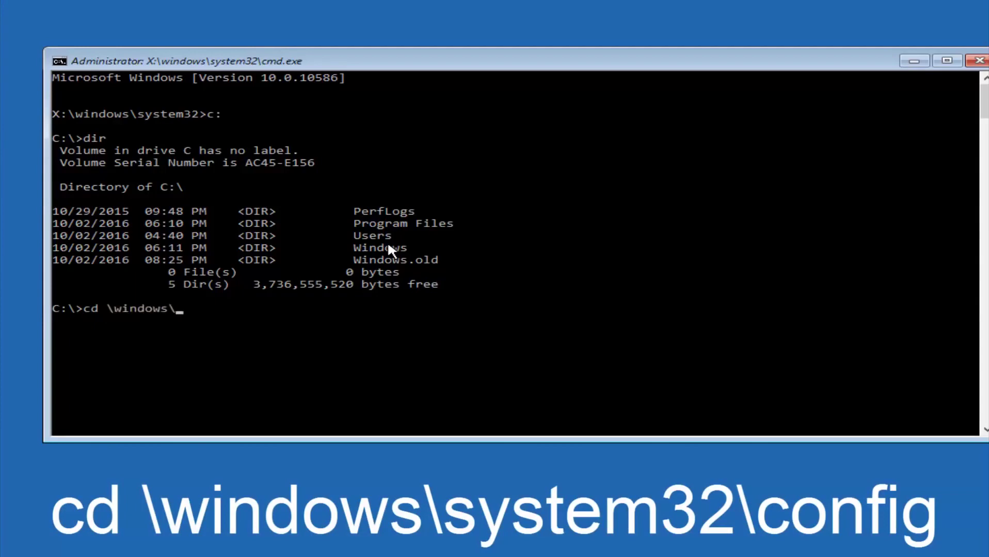
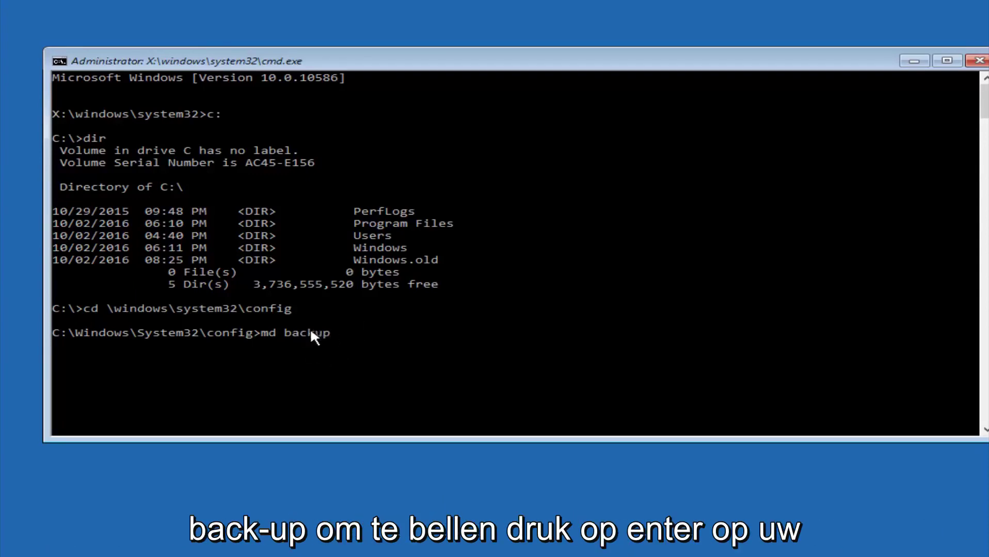
Step: Run md backup to create a backup folder in C:\Windows\System32\config
key("Return")
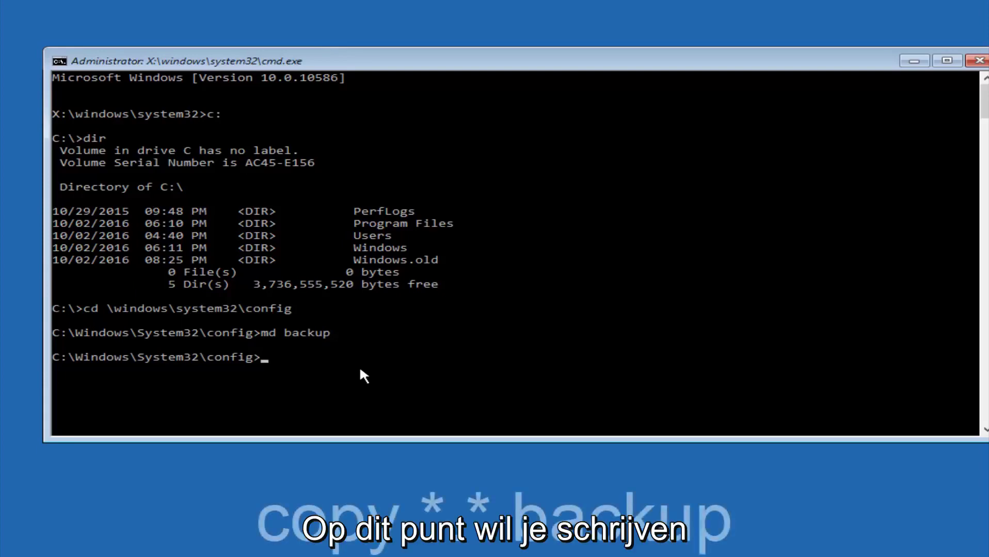
Step: Run copy *.* backup to copy every registry file, including SAM and SOFTWARE, into backup
type("copy ")
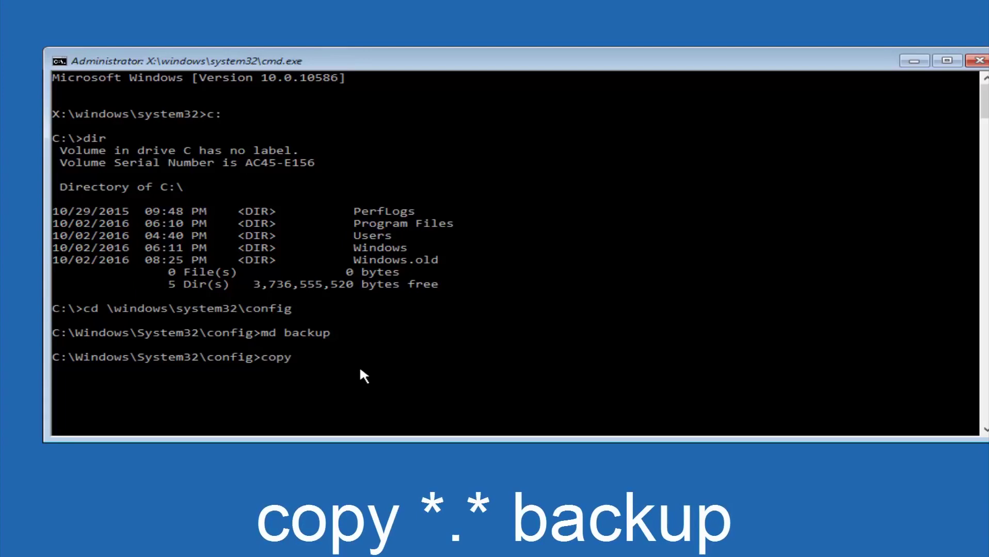
type("*")
type("*")
type(".")
type("*")
type(" backup")
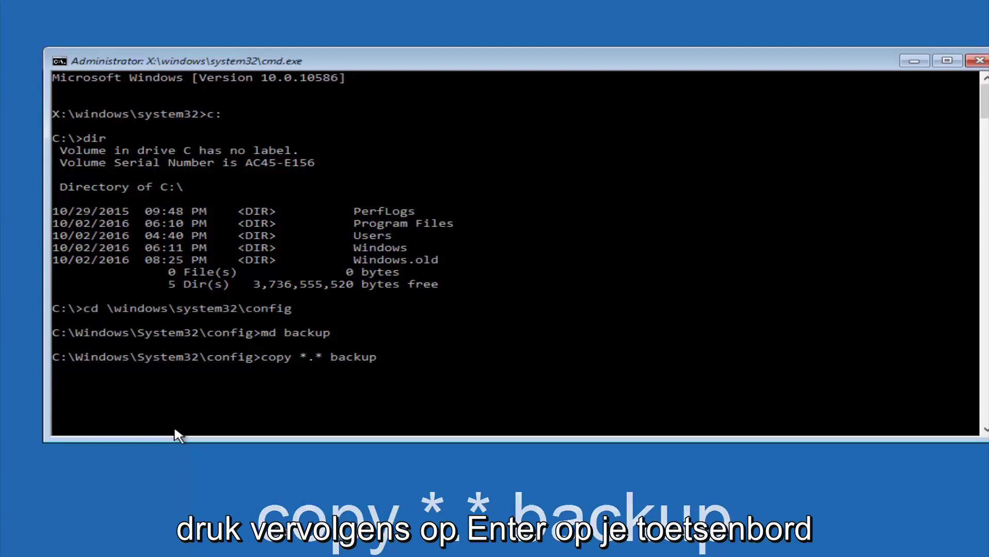
key("Return")
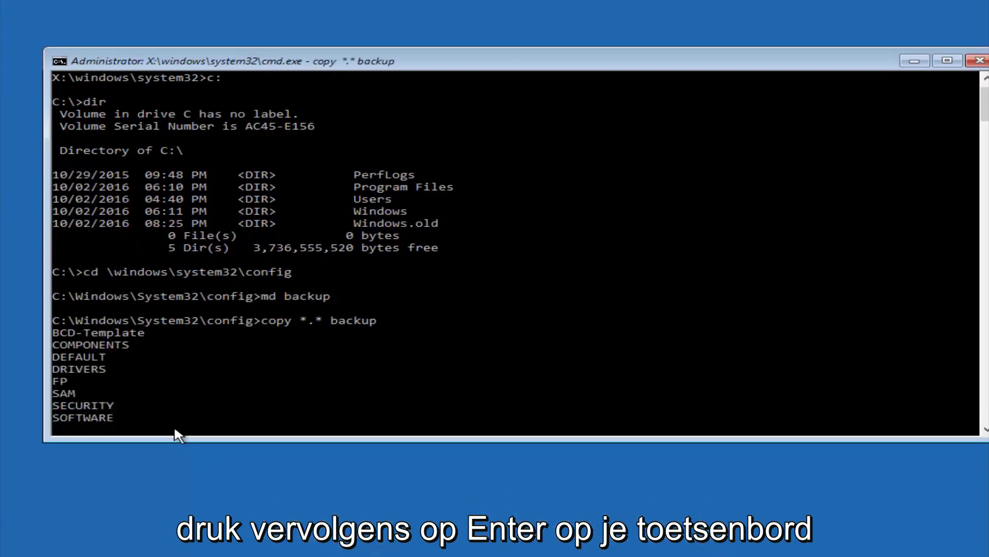
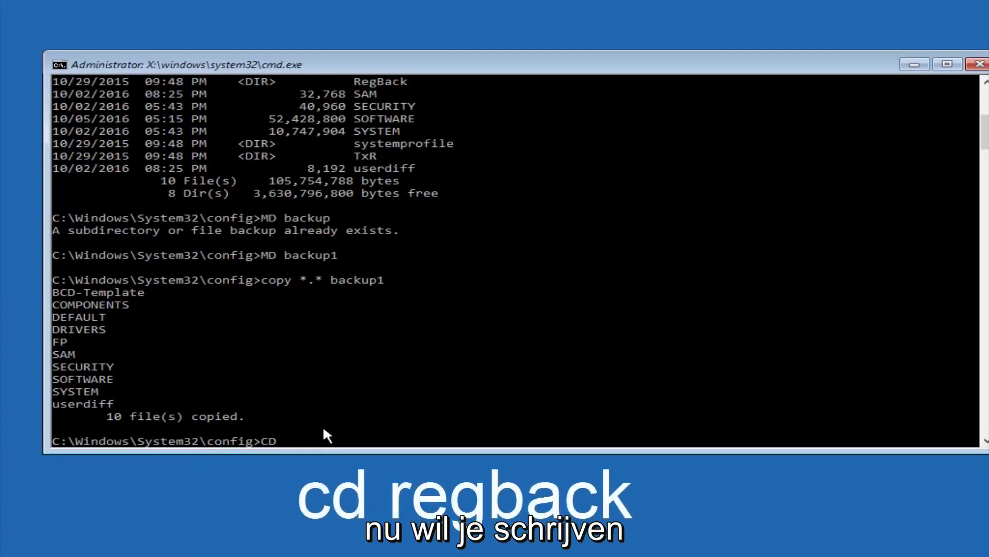
Step: Change into the RegBack folder with 'CD regback', reaching C:\Windows\System32\config\RegBack
type("regback")
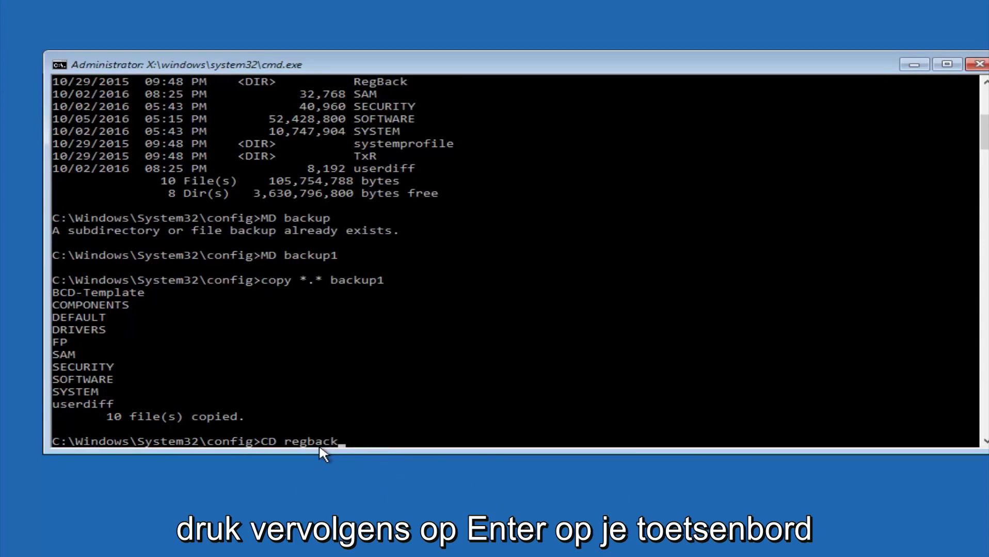
key("Return")
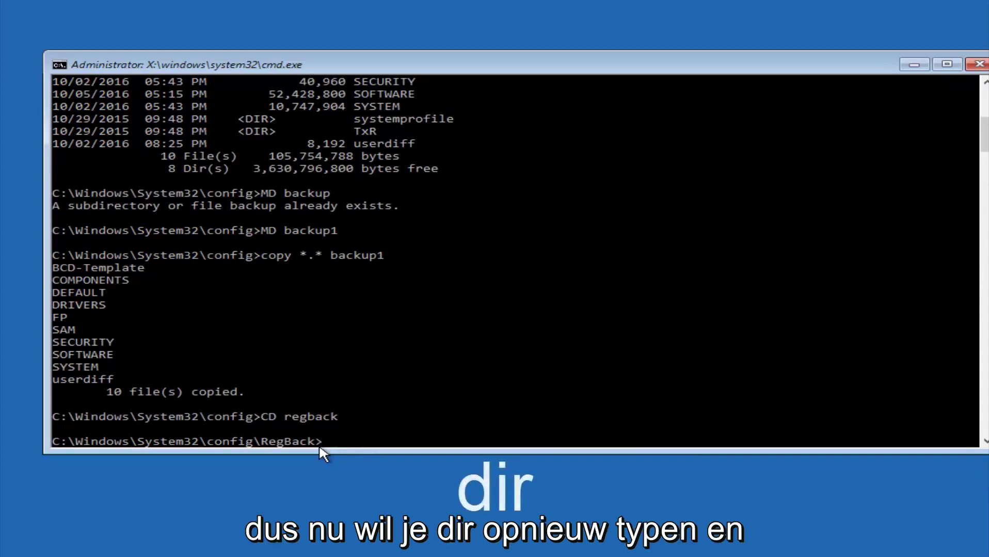
Step: Run 'dir' to list DEFAULT, SAM, SECURITY, SOFTWARE and SYSTEM, all 0 bytes
type("dir")
key("Return")
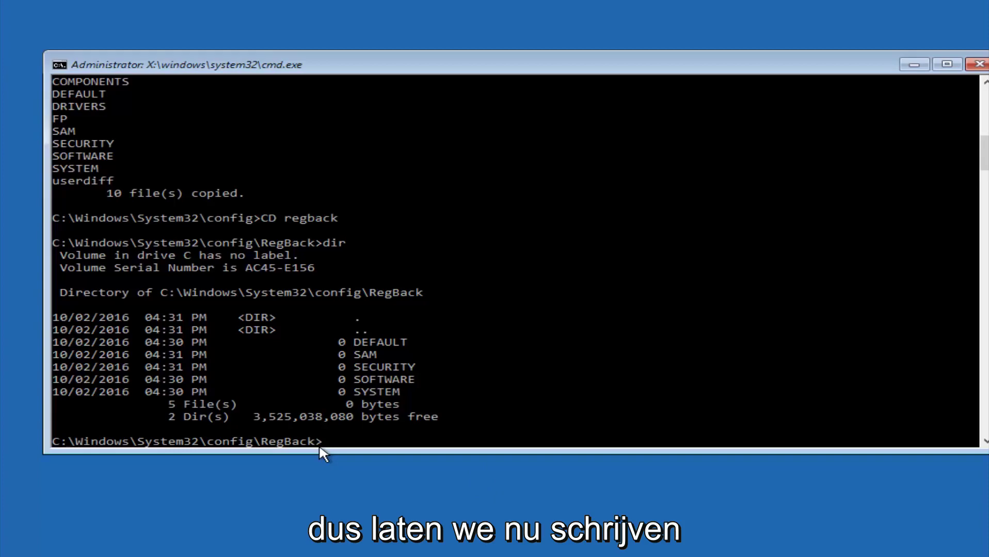
Step: Begin the 'copy' command at the RegBack prompt to copy backups up to config
type("copy")
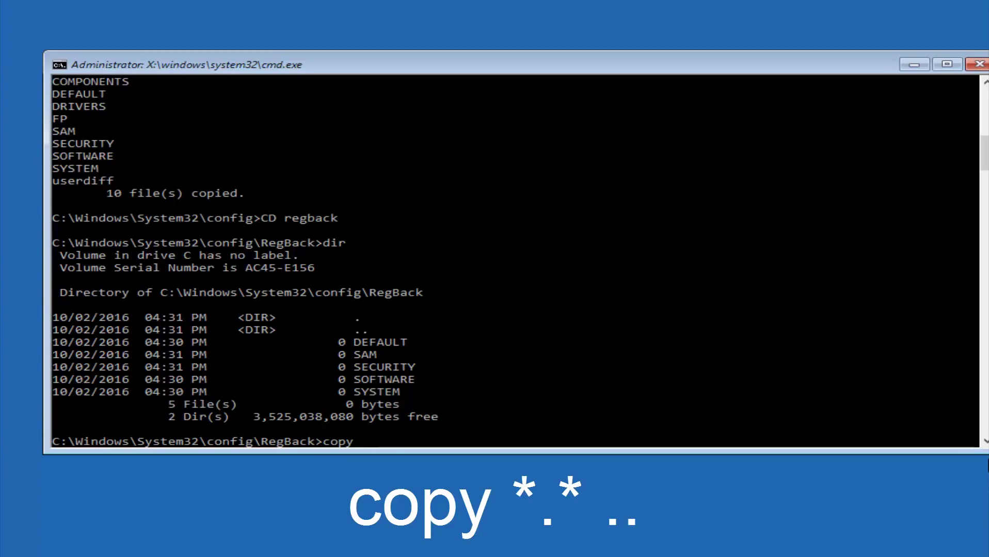
left_click(368, 443)
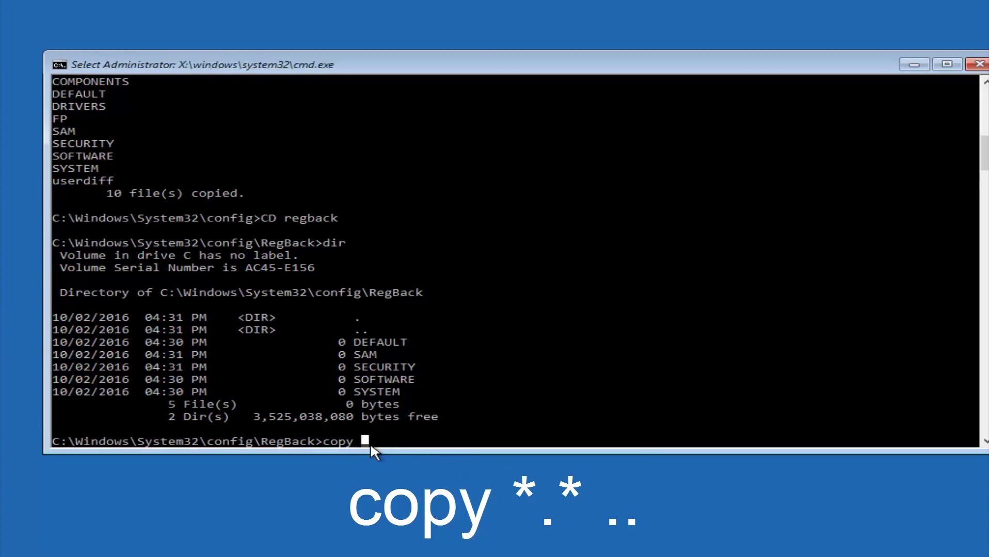
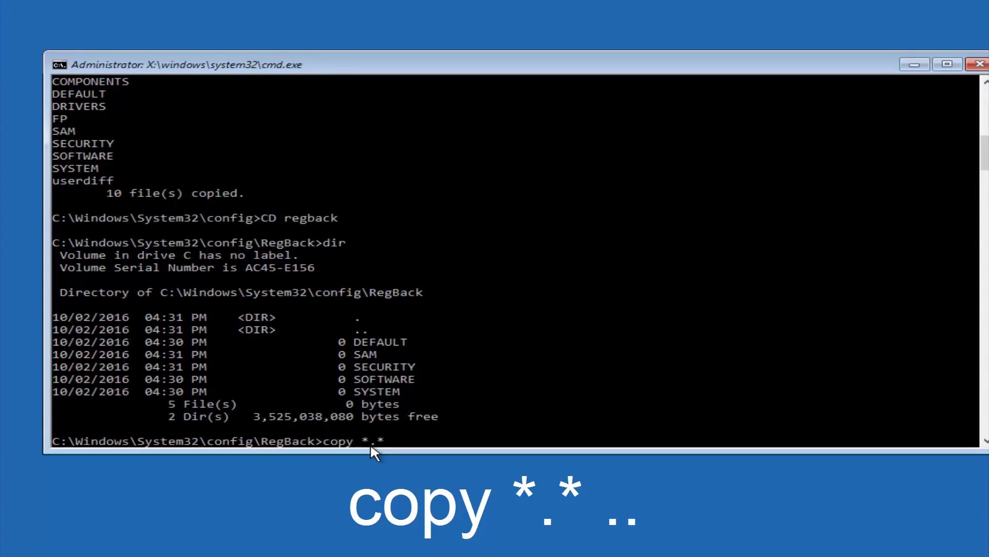
Step: Finish the command as 'copy *.* ..' to copy all RegBack files into the parent config folder
type("..")
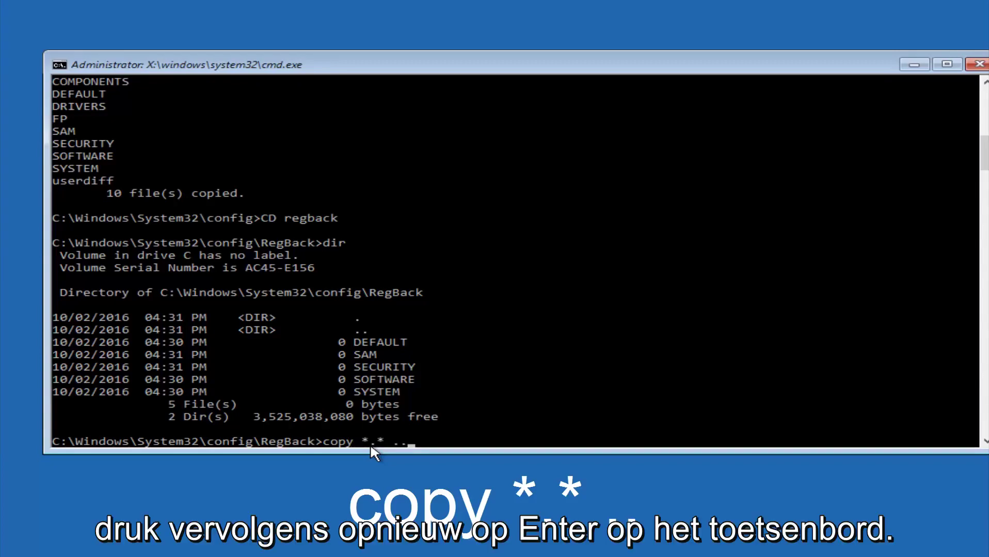
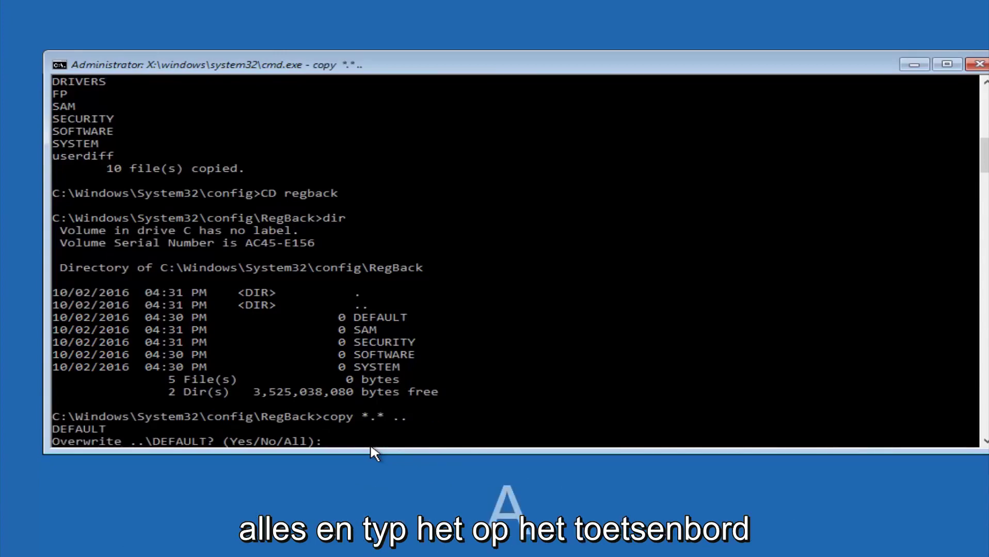
Step: Answer All at the overwrite prompt so the five RegBack hive files replace those in config
type("A")
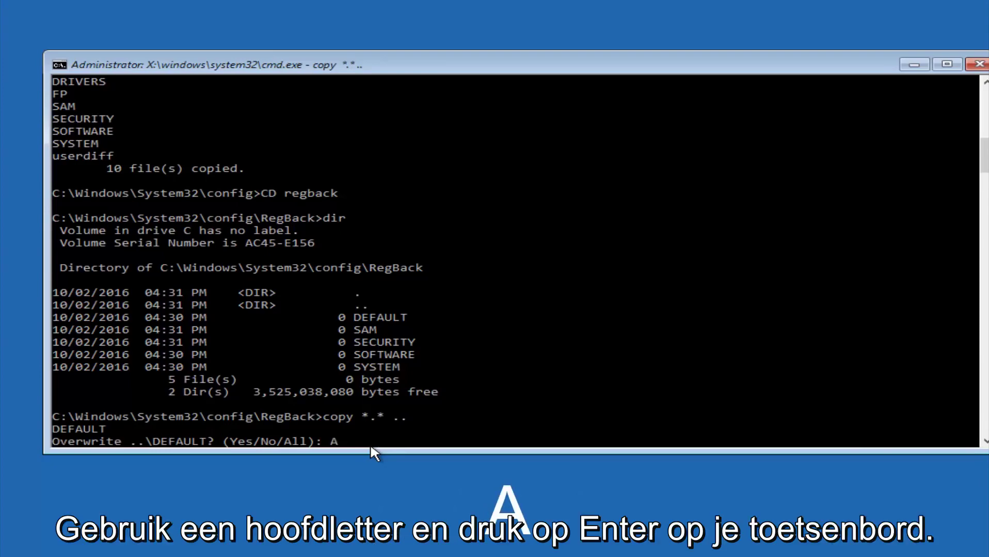
key("Return")
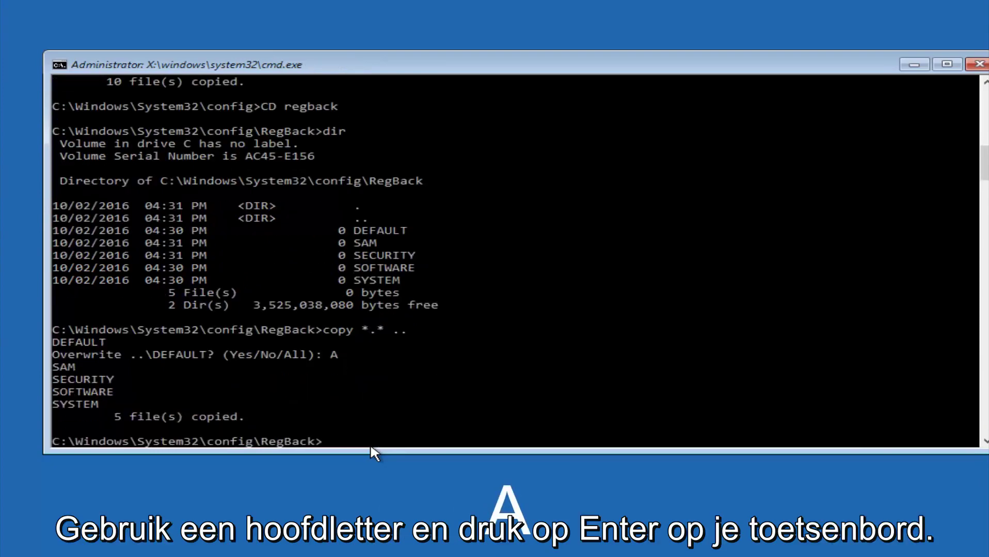